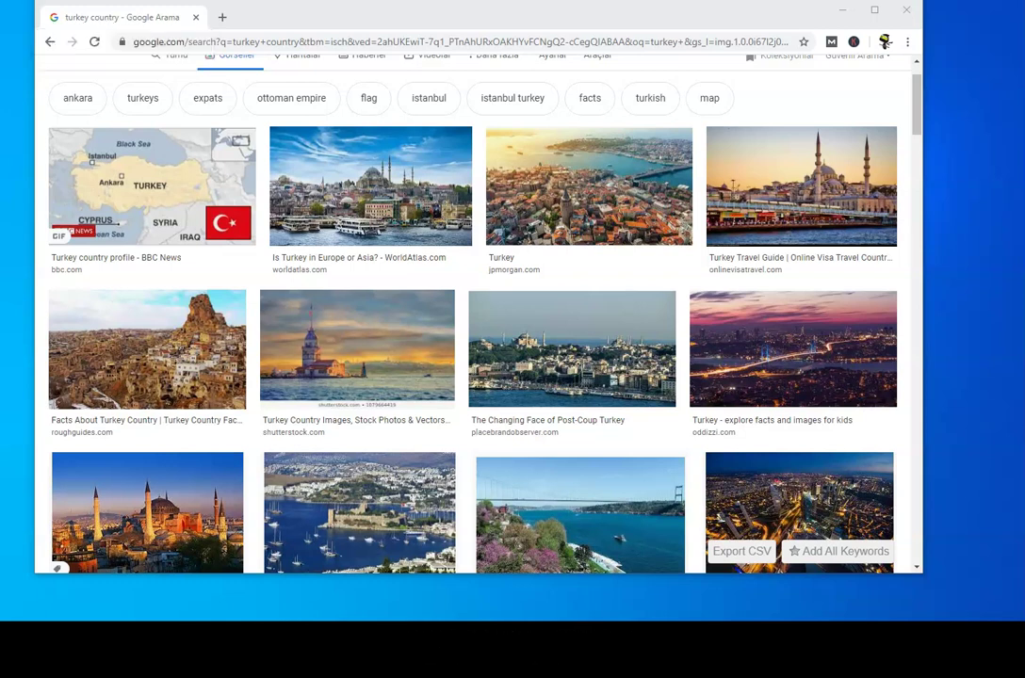
Search Google for "plumbers" in a new tab and look through the results
{"action": "left_click", "coordinate": [222, 17]}
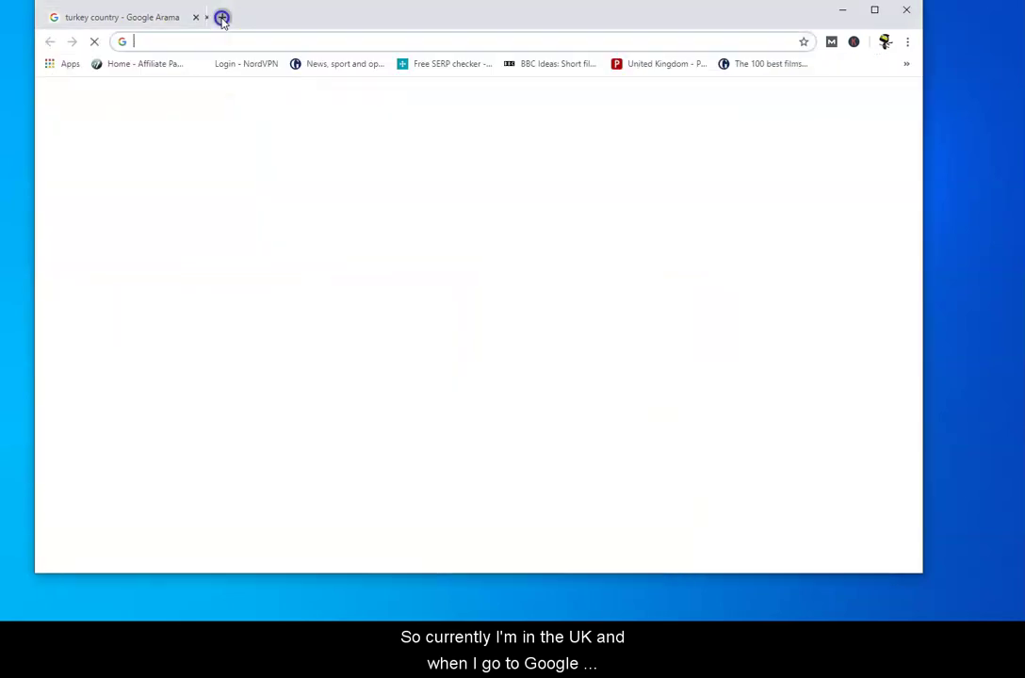
{"action": "left_click", "coordinate": [407, 276]}
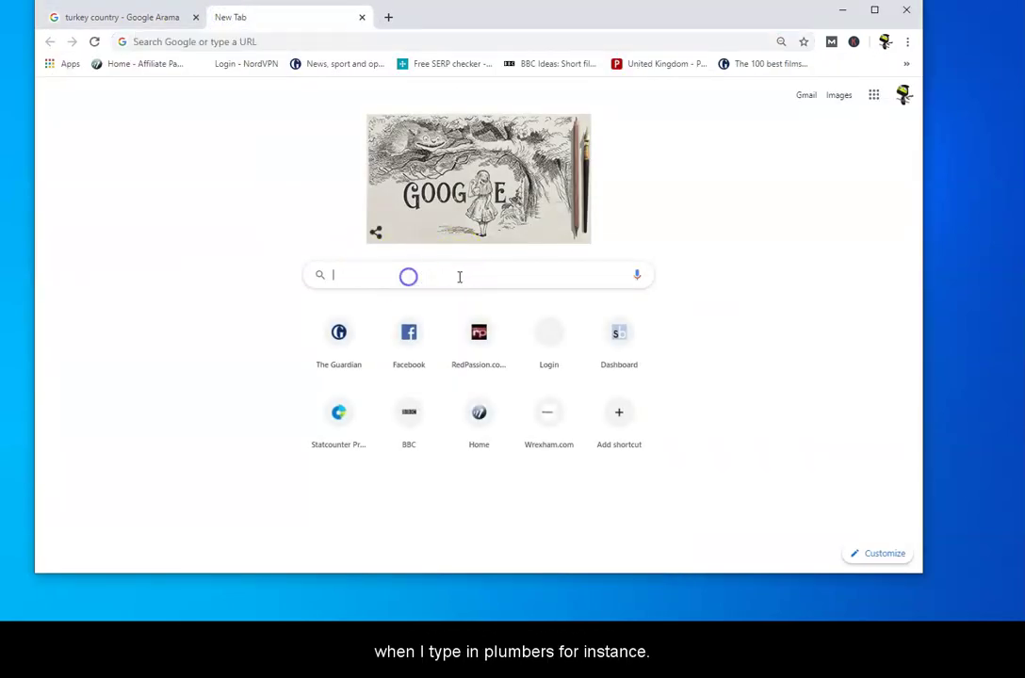
{"action": "type", "text": "plum"}
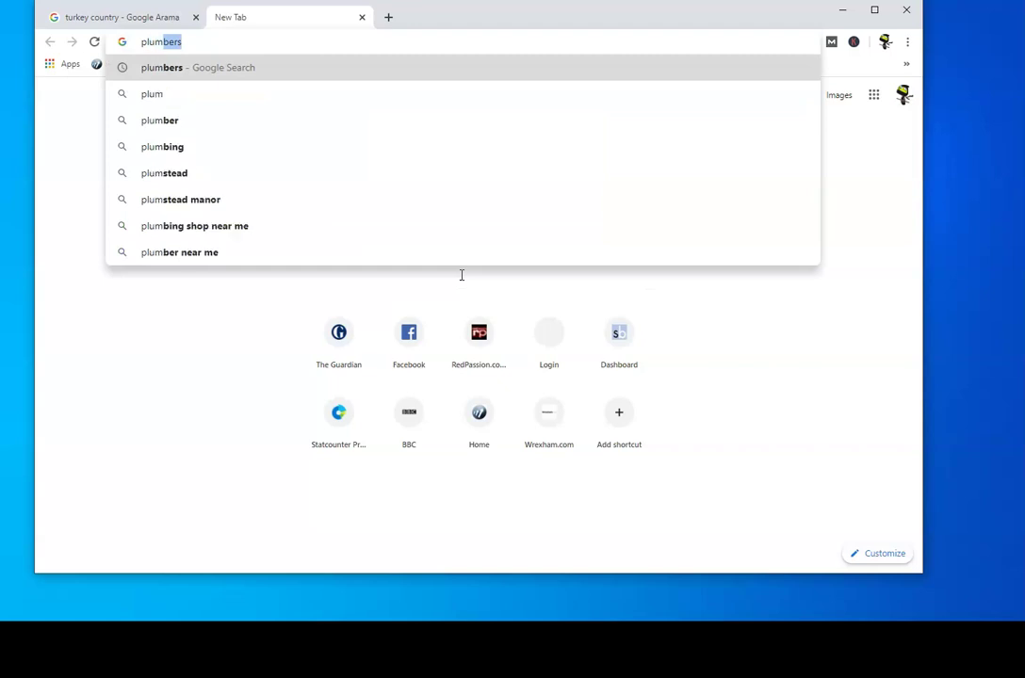
{"action": "type", "text": "bers"}
{"action": "key", "text": "Return"}
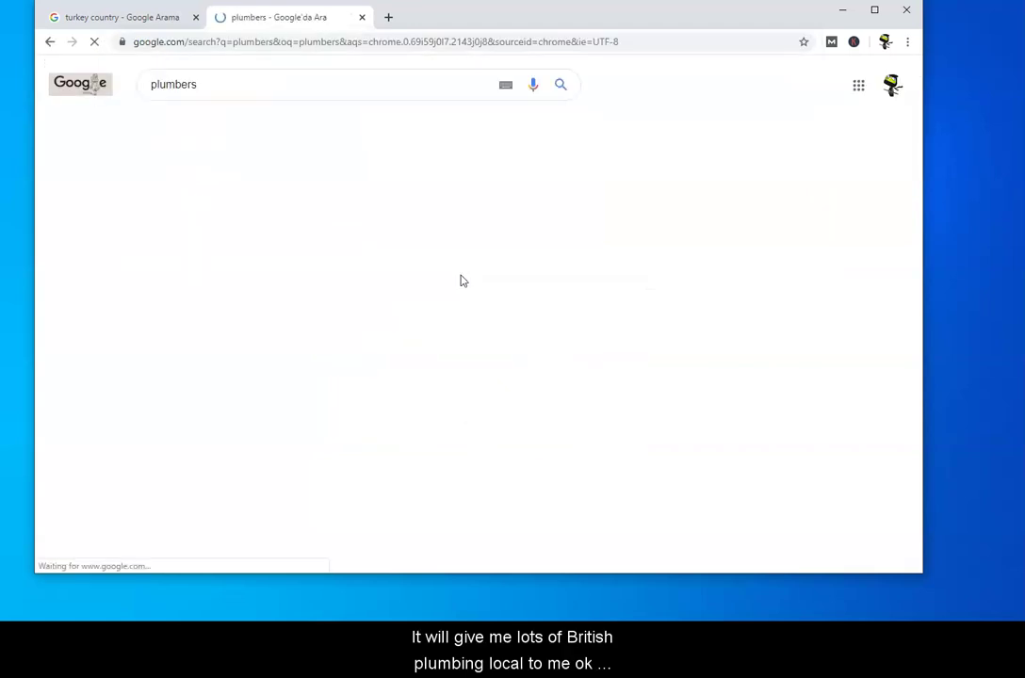
{"action": "scroll", "coordinate": [482, 263], "scroll_direction": "down", "scroll_amount": 10}
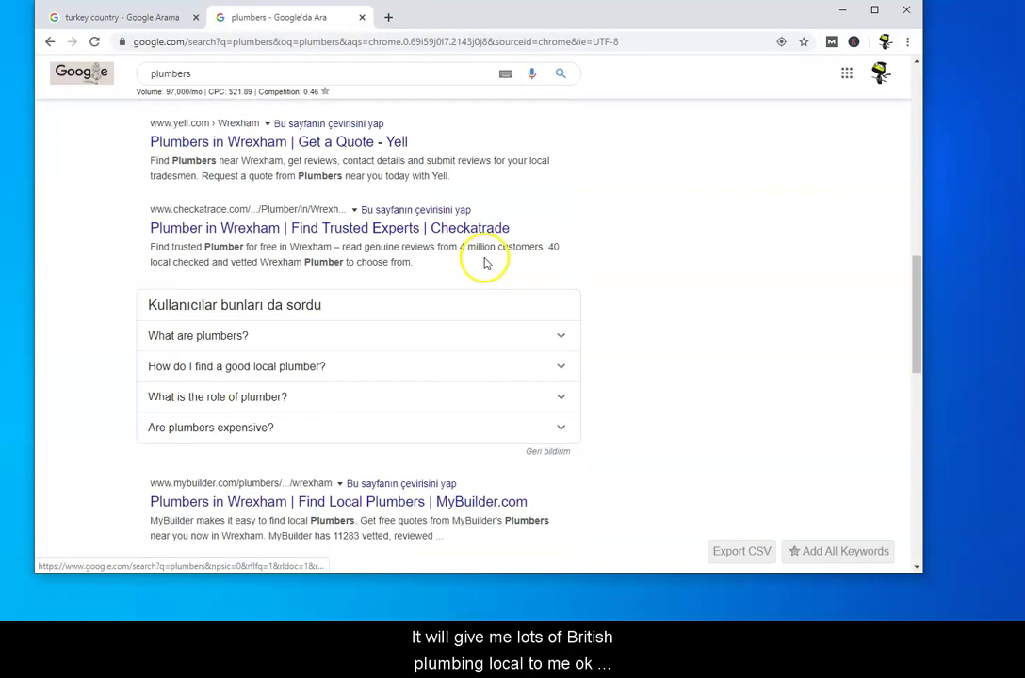
{"action": "scroll", "coordinate": [485, 263], "scroll_direction": "down", "scroll_amount": 5}
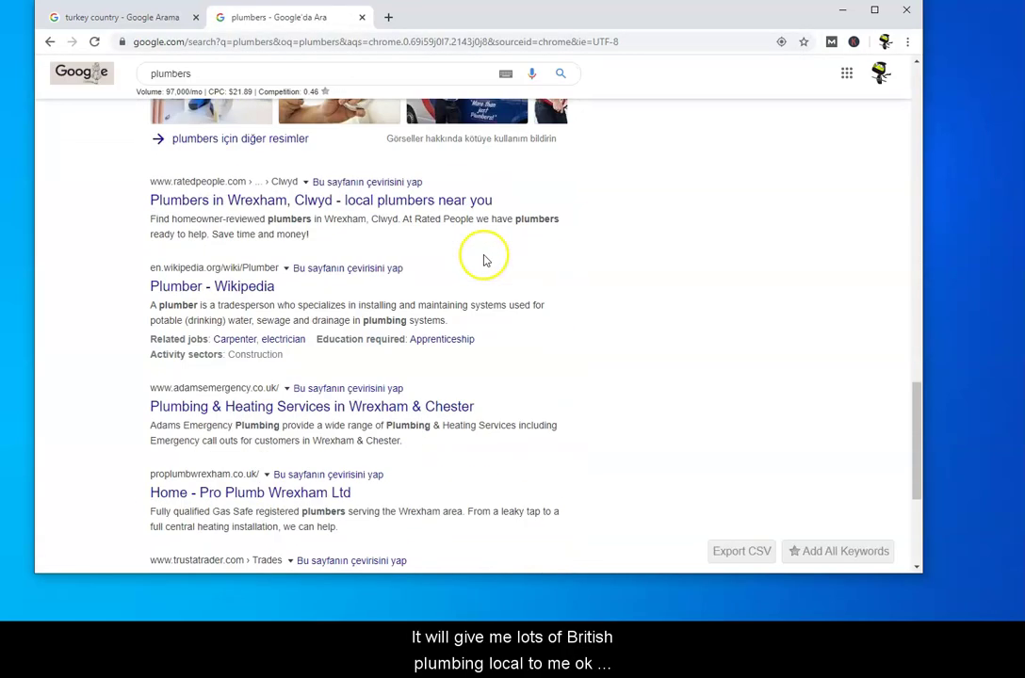
Close the plumbers search tab and the Turkey images tab to shut the browser
{"action": "left_click", "coordinate": [100, 79]}
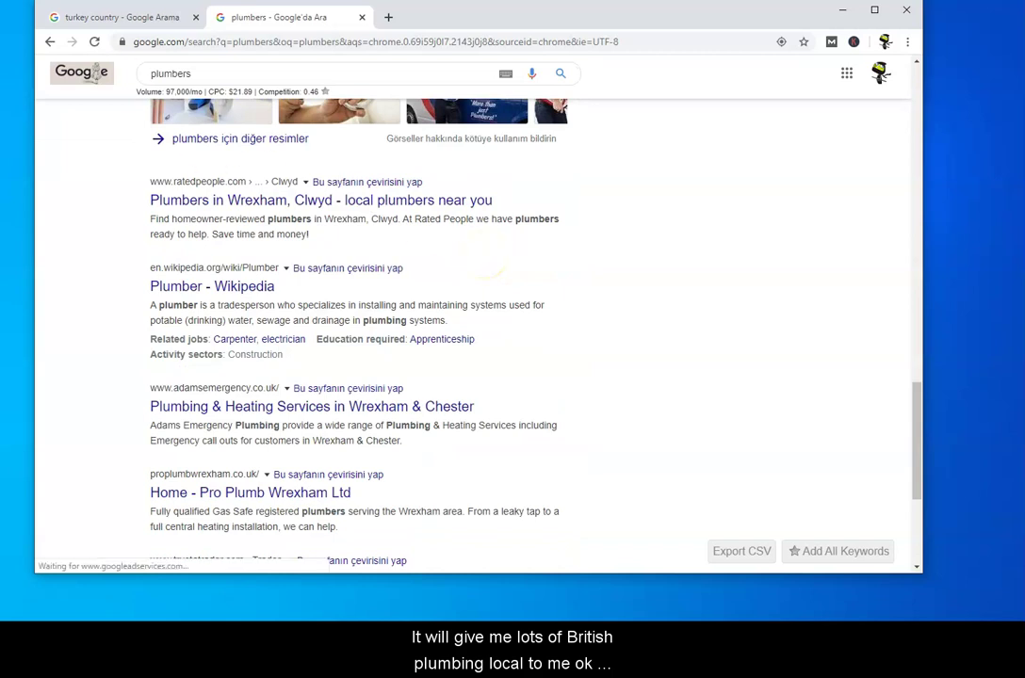
{"action": "left_click", "coordinate": [361, 18]}
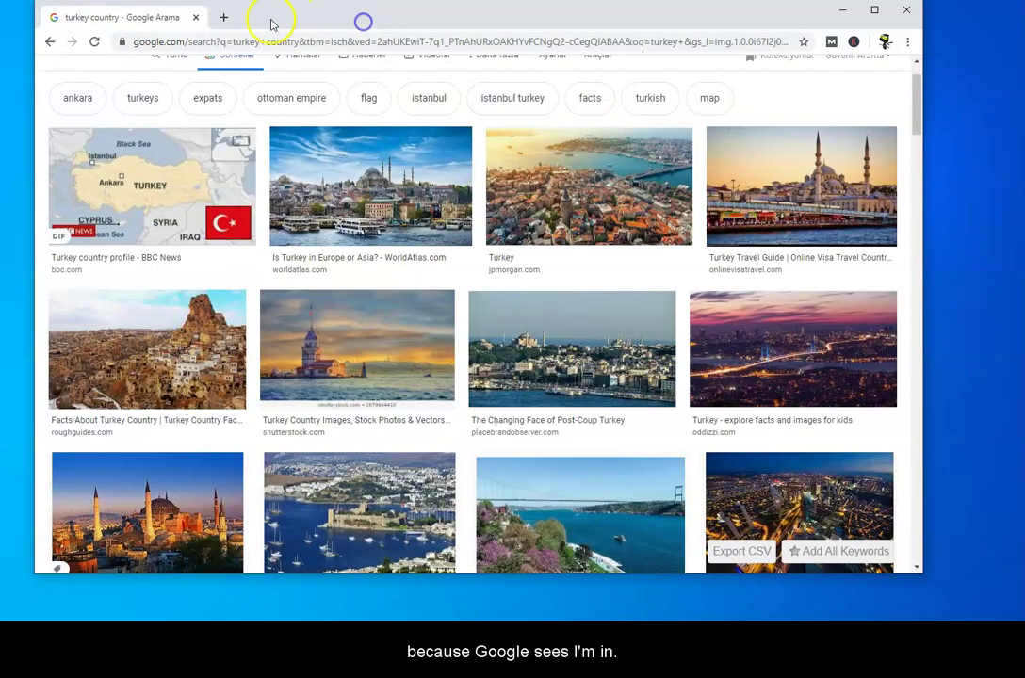
{"action": "left_click", "coordinate": [198, 19]}
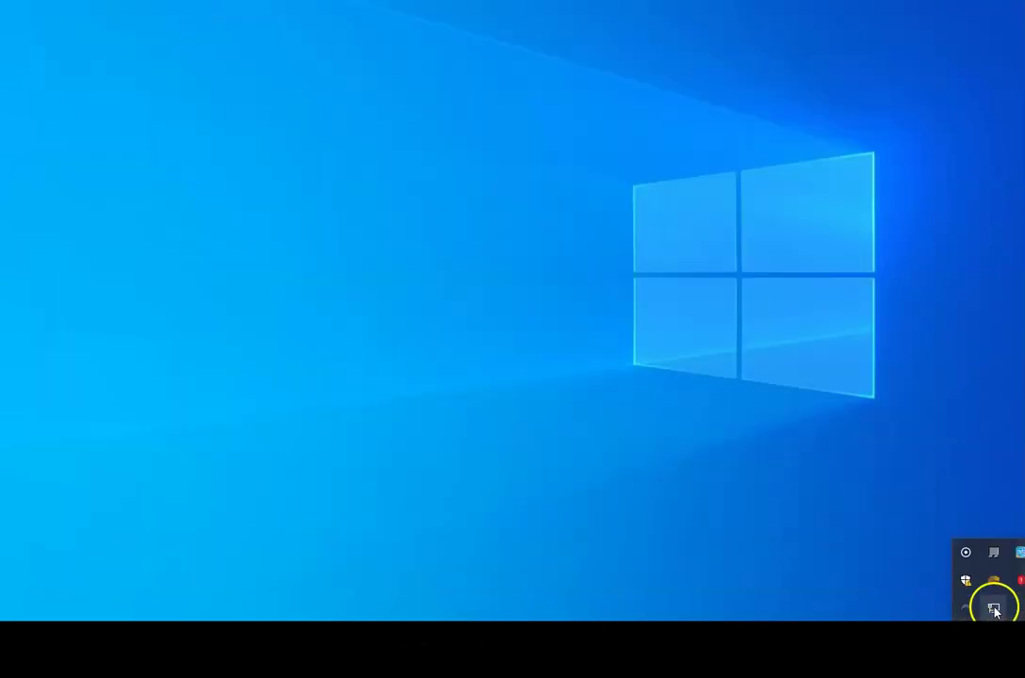
Switch to NordVPN, connect to the Turkey server from the map, and close the VPN window
{"action": "left_click", "coordinate": [966, 608]}
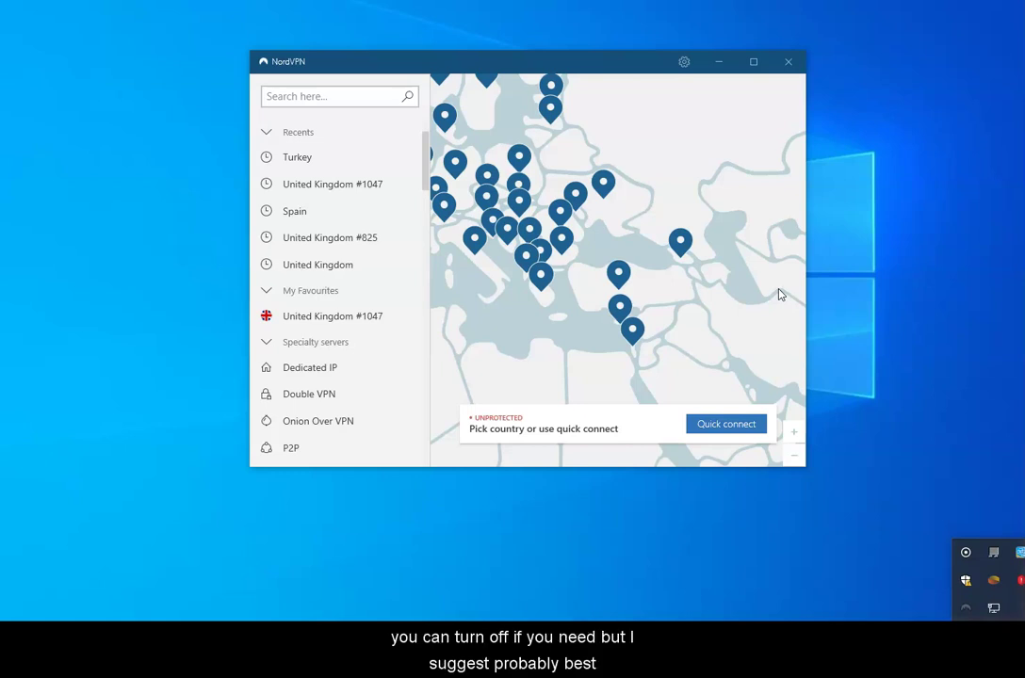
{"action": "left_click", "coordinate": [741, 333]}
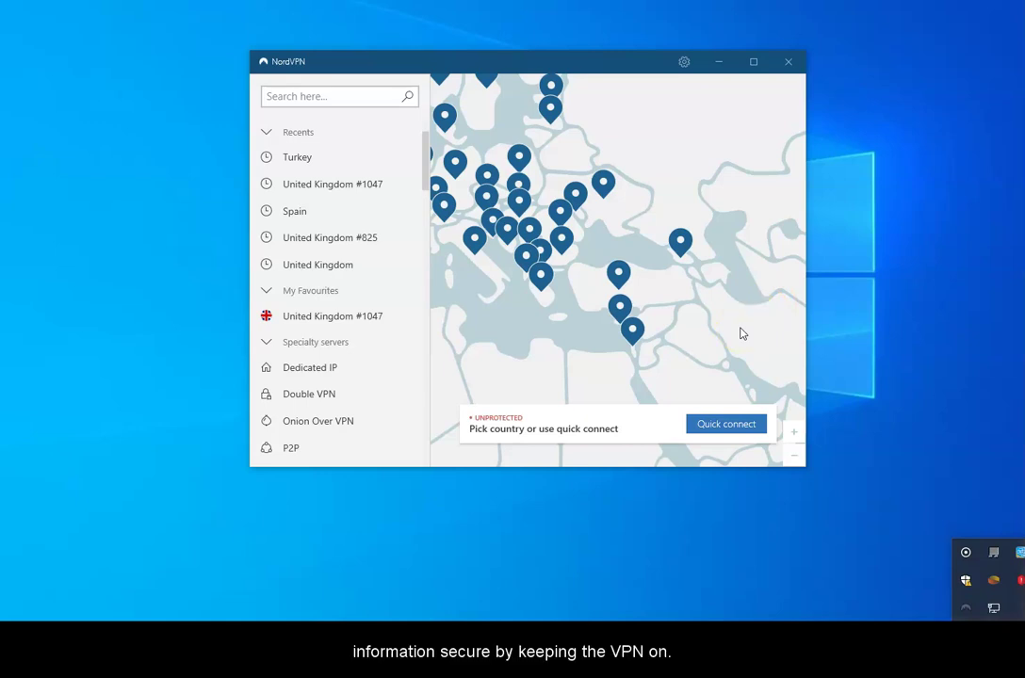
{"action": "double_click", "coordinate": [728, 339]}
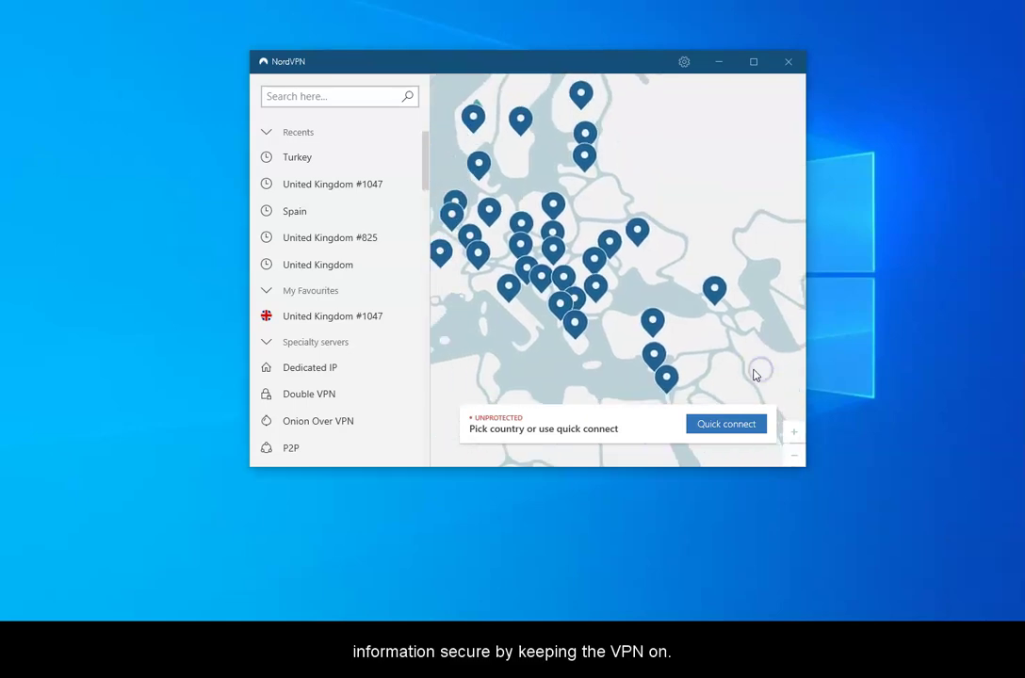
{"action": "left_click", "coordinate": [716, 352]}
{"action": "left_click", "coordinate": [584, 229]}
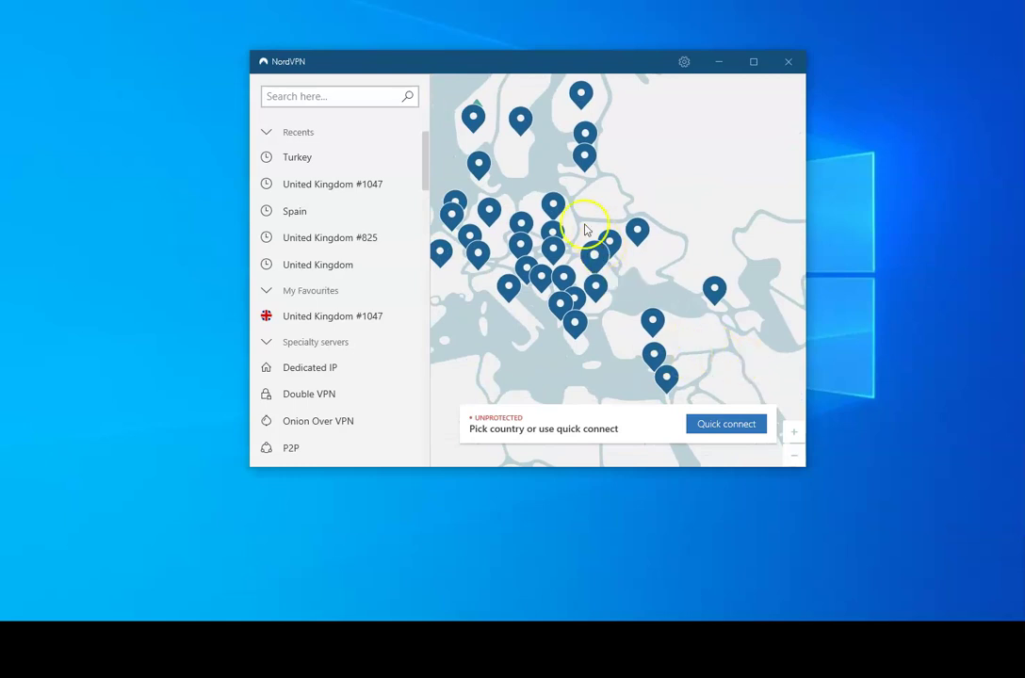
{"action": "scroll", "coordinate": [546, 245], "scroll_direction": "down", "scroll_amount": 3}
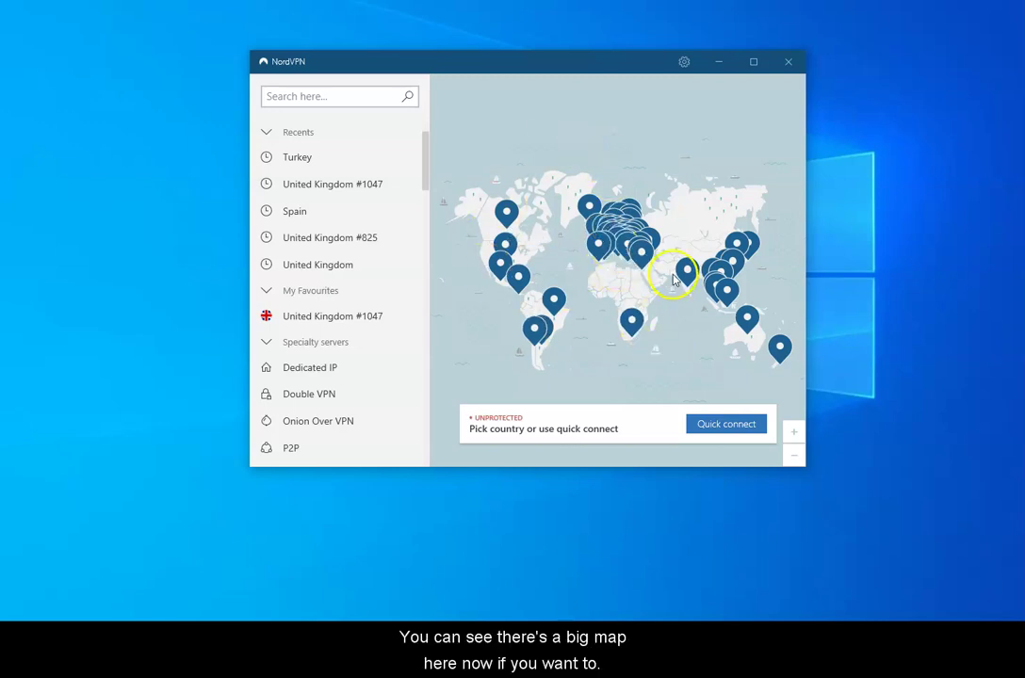
{"action": "scroll", "coordinate": [644, 270], "scroll_direction": "up", "scroll_amount": 3}
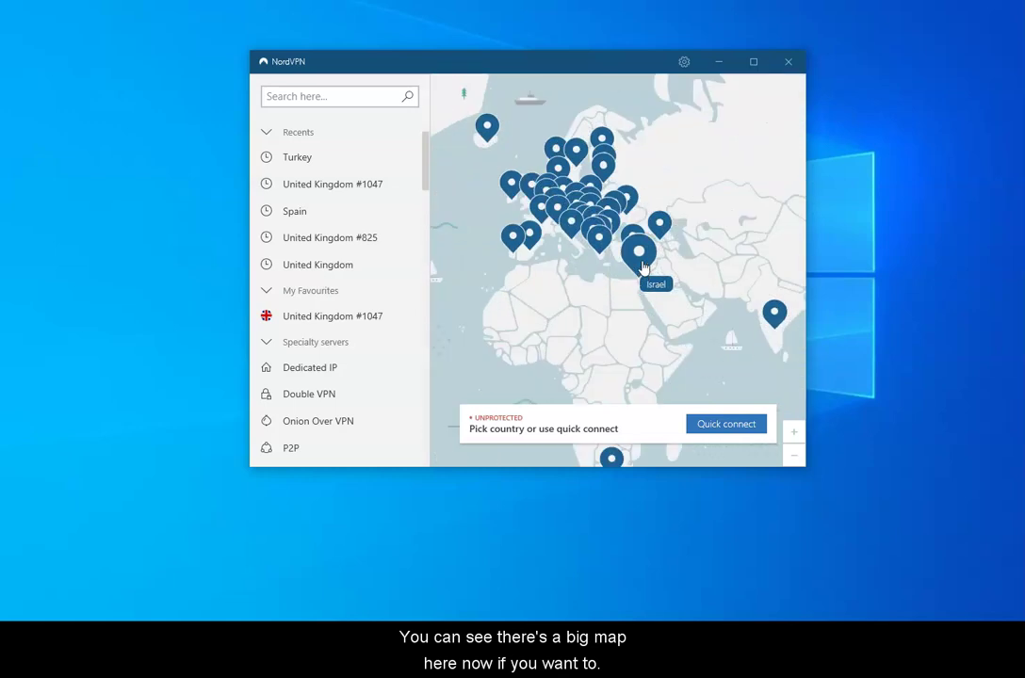
{"action": "scroll", "coordinate": [650, 283], "scroll_direction": "up", "scroll_amount": 2}
{"action": "scroll", "coordinate": [675, 304], "scroll_direction": "down", "scroll_amount": 2}
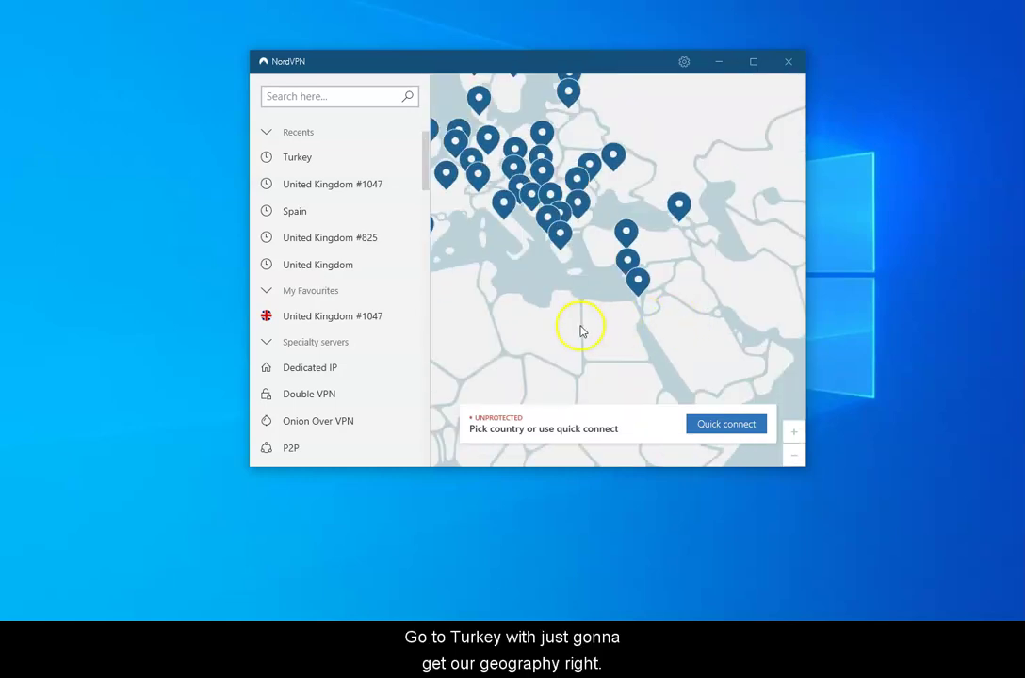
{"action": "left_click_drag", "start_coordinate": [581, 330], "coordinate": [615, 370]}
{"action": "scroll", "coordinate": [612, 264], "scroll_direction": "up", "scroll_amount": 3}
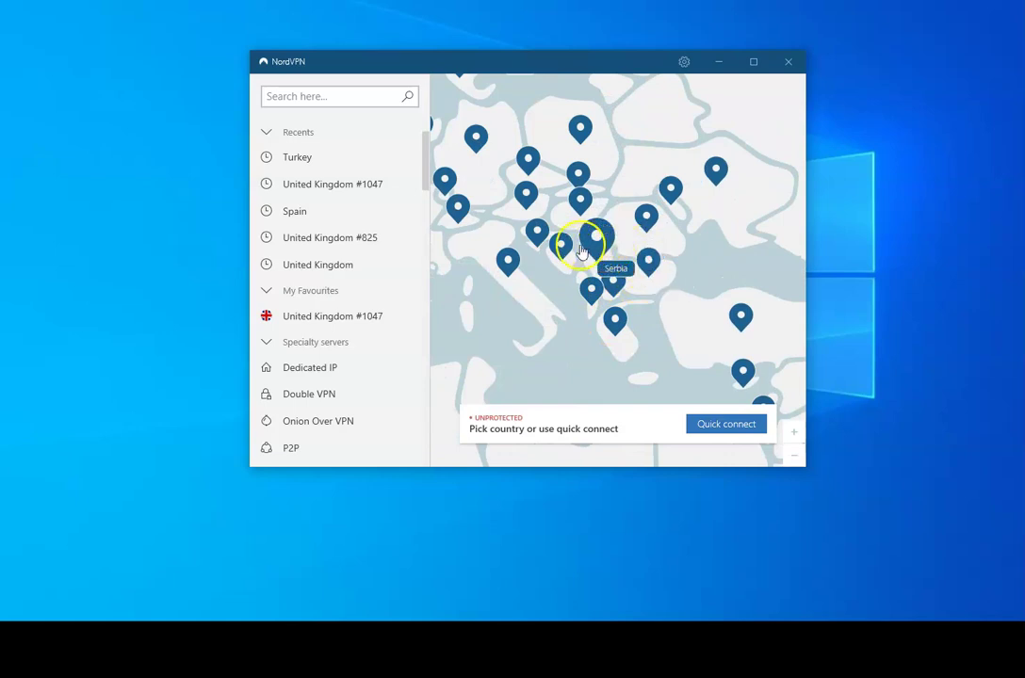
{"action": "left_click", "coordinate": [743, 316]}
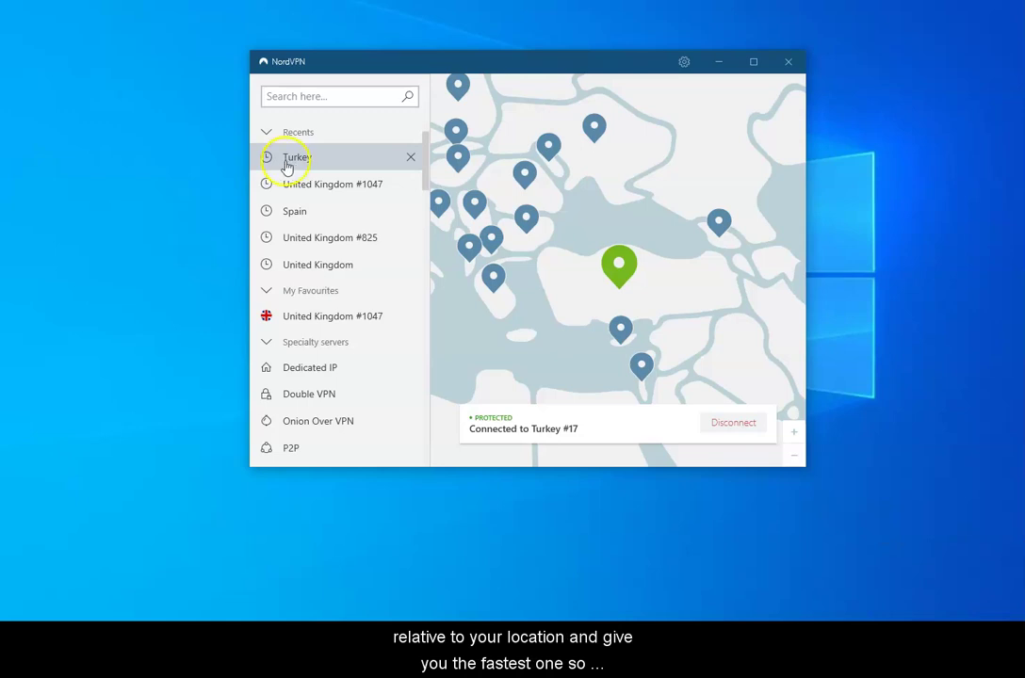
{"action": "left_click", "coordinate": [790, 63]}
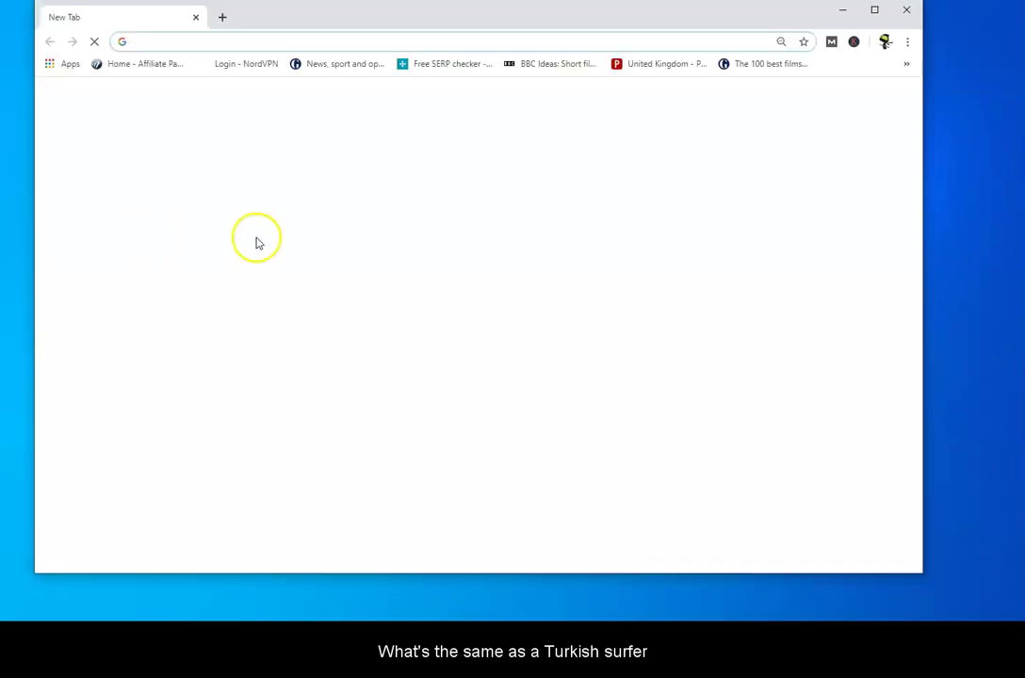
Open whatismyipaddress.com in the browser and check the IP address's country and location
{"action": "type", "text": "w"}
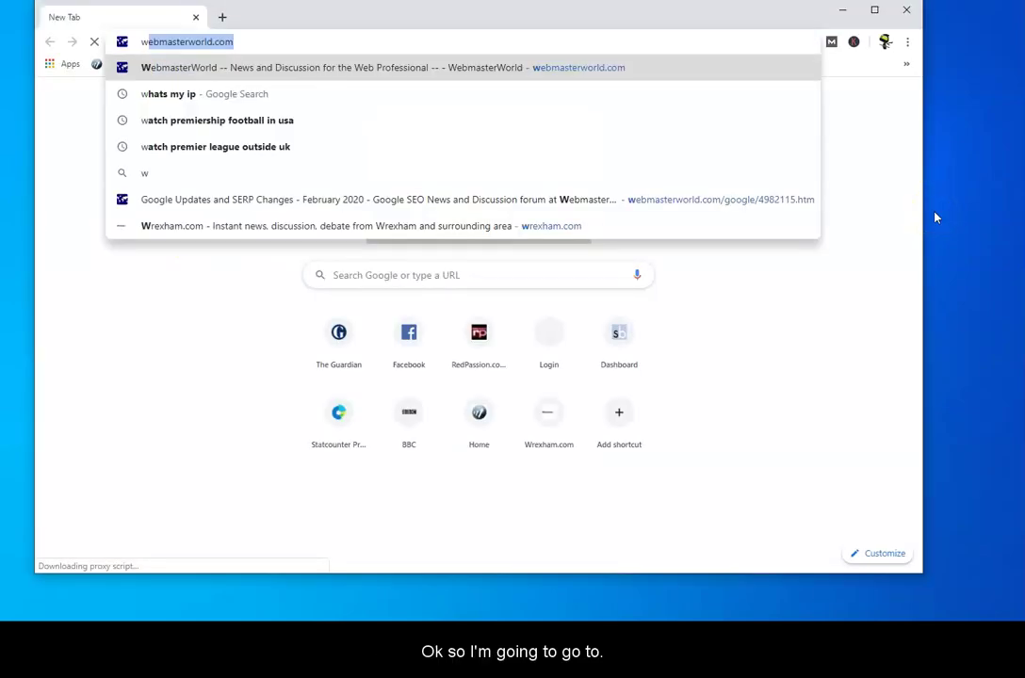
{"action": "type", "text": "h"}
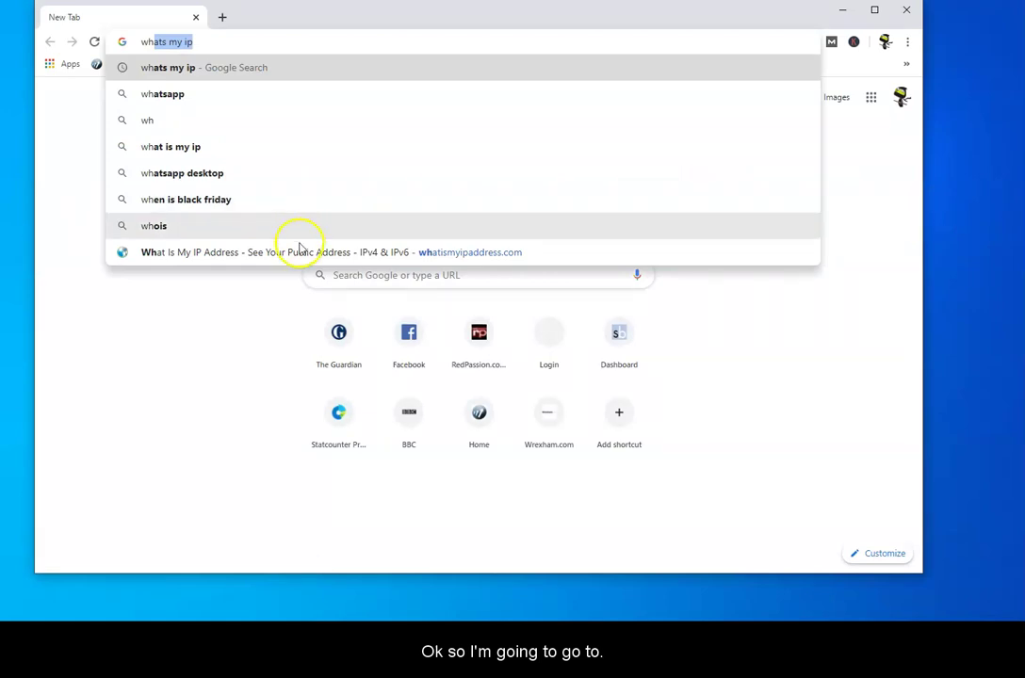
{"action": "left_click", "coordinate": [298, 249]}
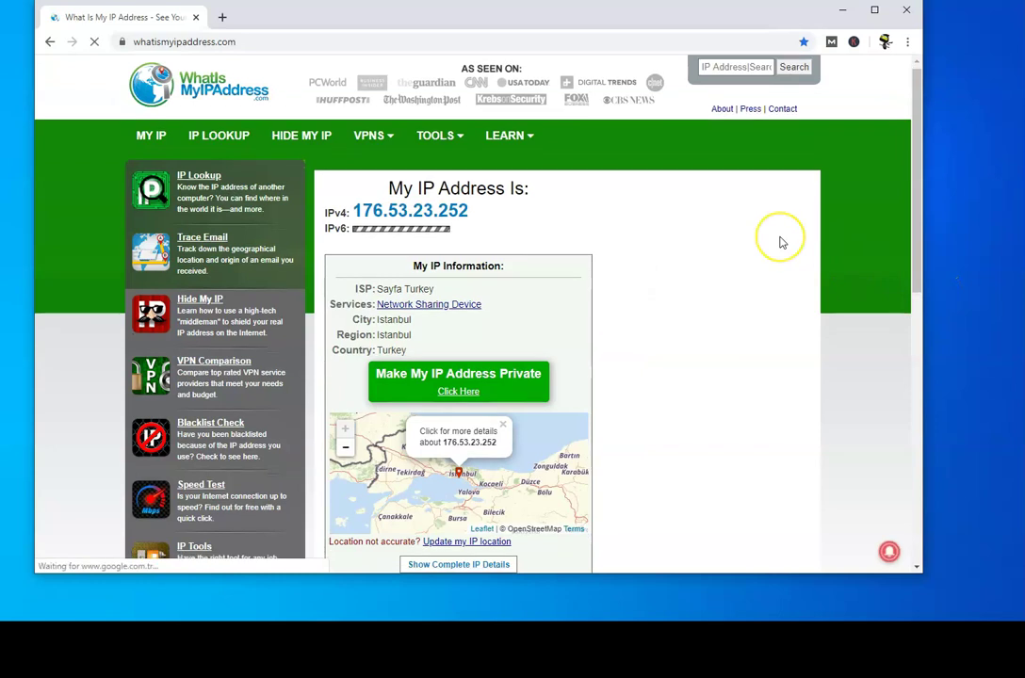
{"action": "scroll", "coordinate": [780, 243], "scroll_direction": "down", "scroll_amount": 1}
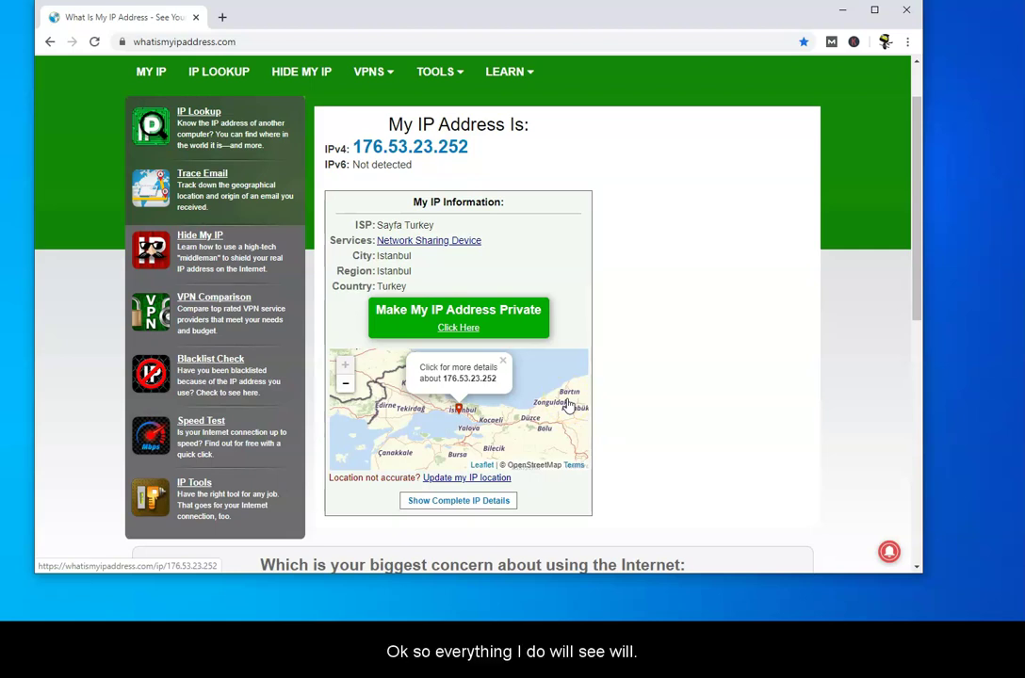
Search Google for "tesisatçılar" in a new tab and look through the results
{"action": "left_click", "coordinate": [225, 17]}
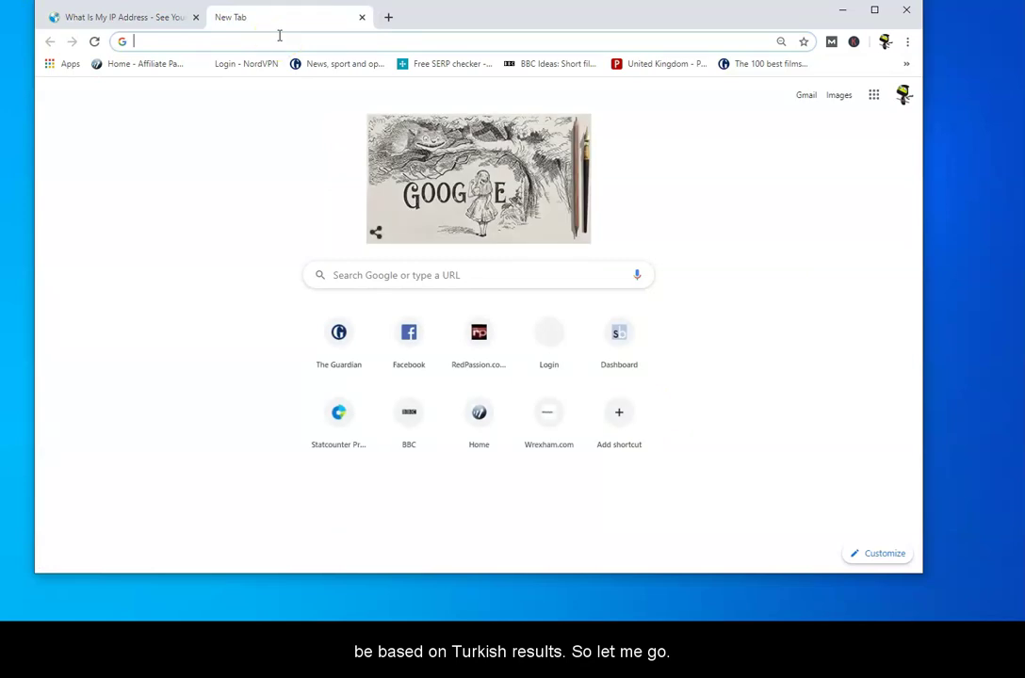
{"action": "left_click", "coordinate": [348, 273]}
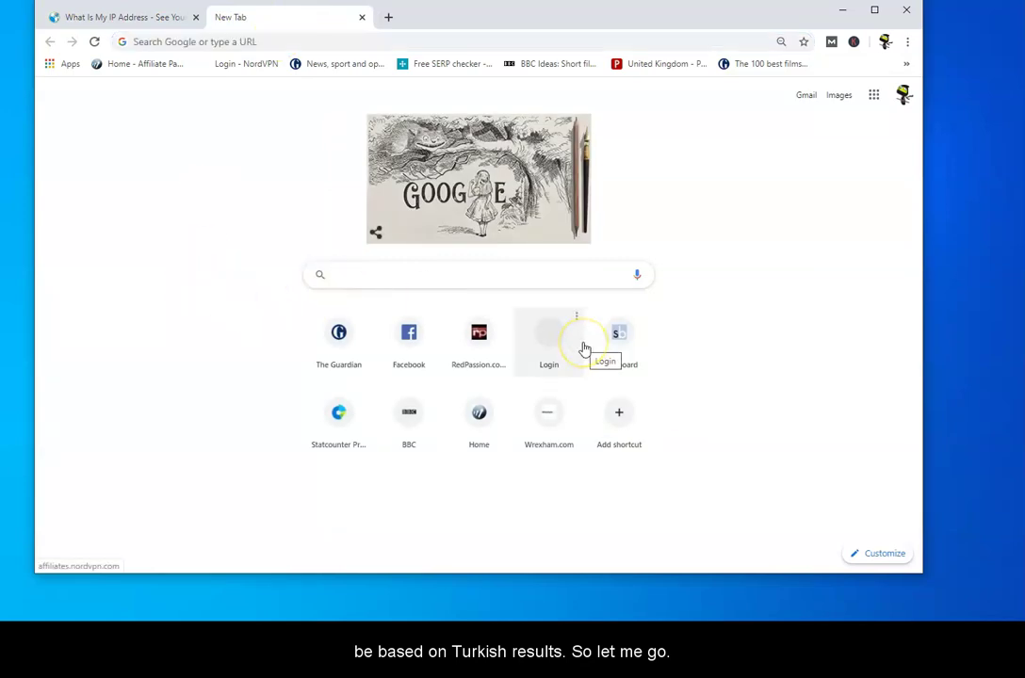
{"action": "type", "text": "tesisatçılar"}
{"action": "key", "text": "Return"}
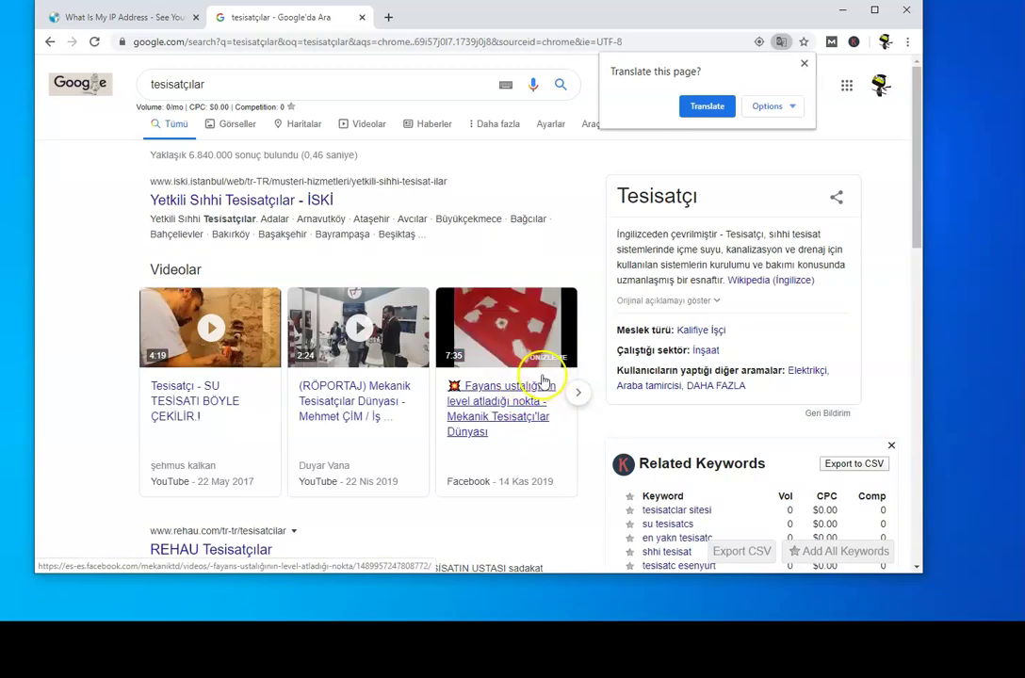
{"action": "scroll", "coordinate": [301, 253], "scroll_direction": "down", "scroll_amount": 1}
{"action": "scroll", "coordinate": [297, 243], "scroll_direction": "down", "scroll_amount": 3}
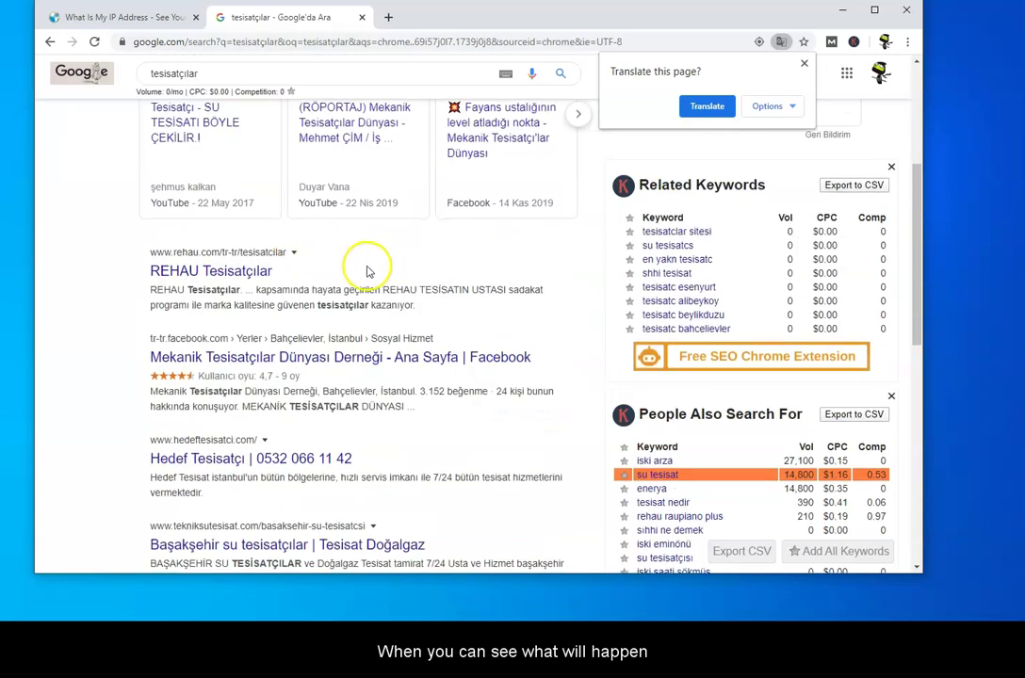
{"action": "scroll", "coordinate": [366, 269], "scroll_direction": "down", "scroll_amount": 2}
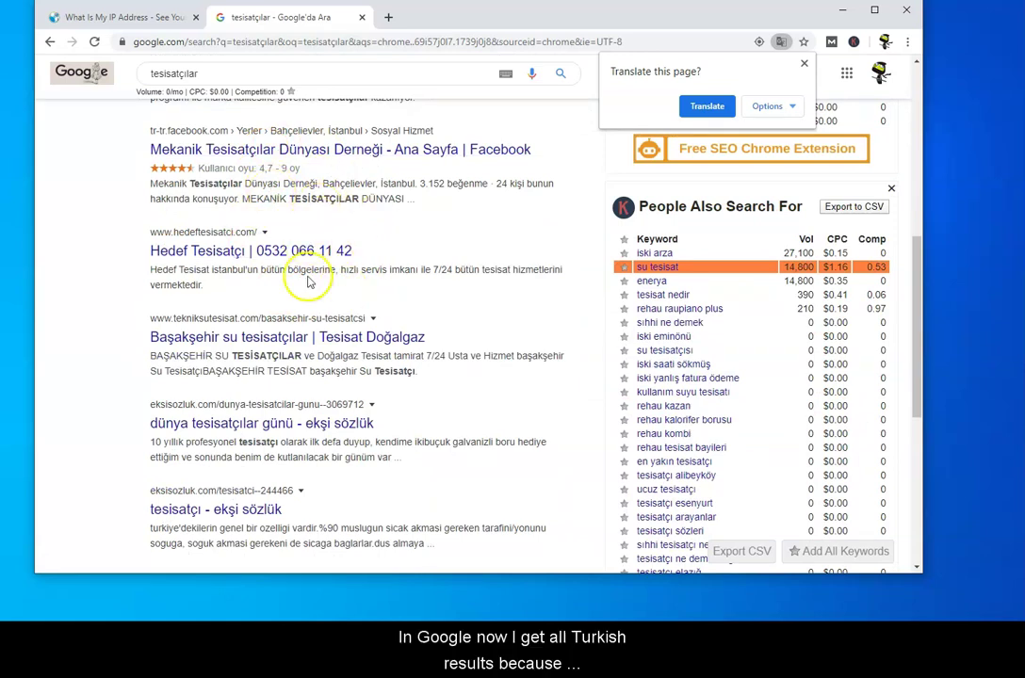
{"action": "scroll", "coordinate": [311, 279], "scroll_direction": "down", "scroll_amount": 4}
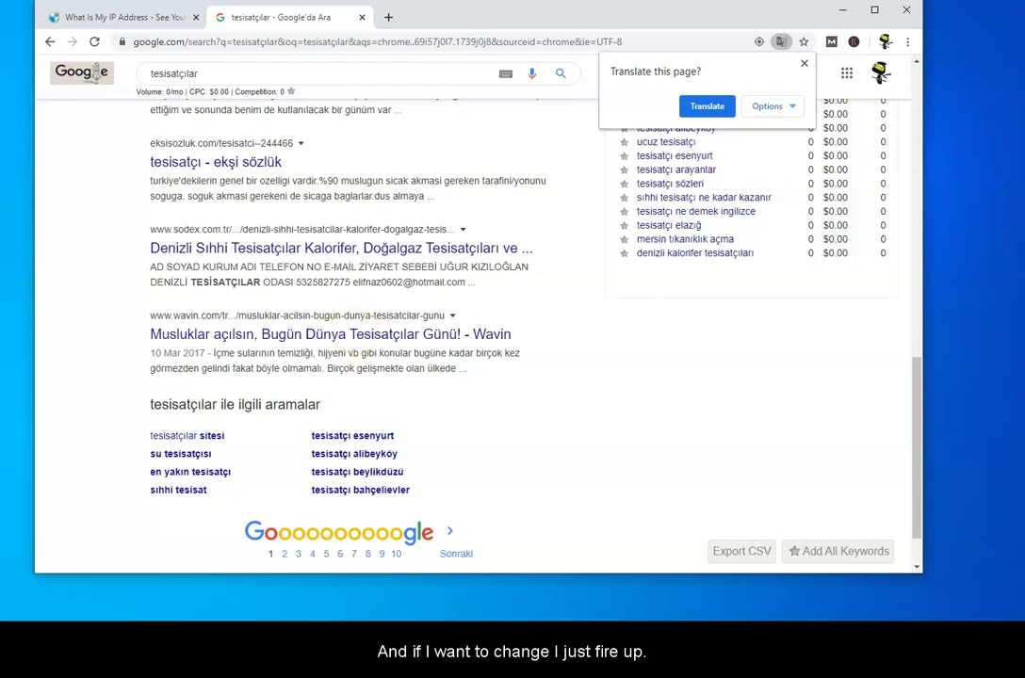
Switch to NordVPN, minimize the browser, and connect to the United Kingdom from the map
{"action": "left_click", "coordinate": [965, 605]}
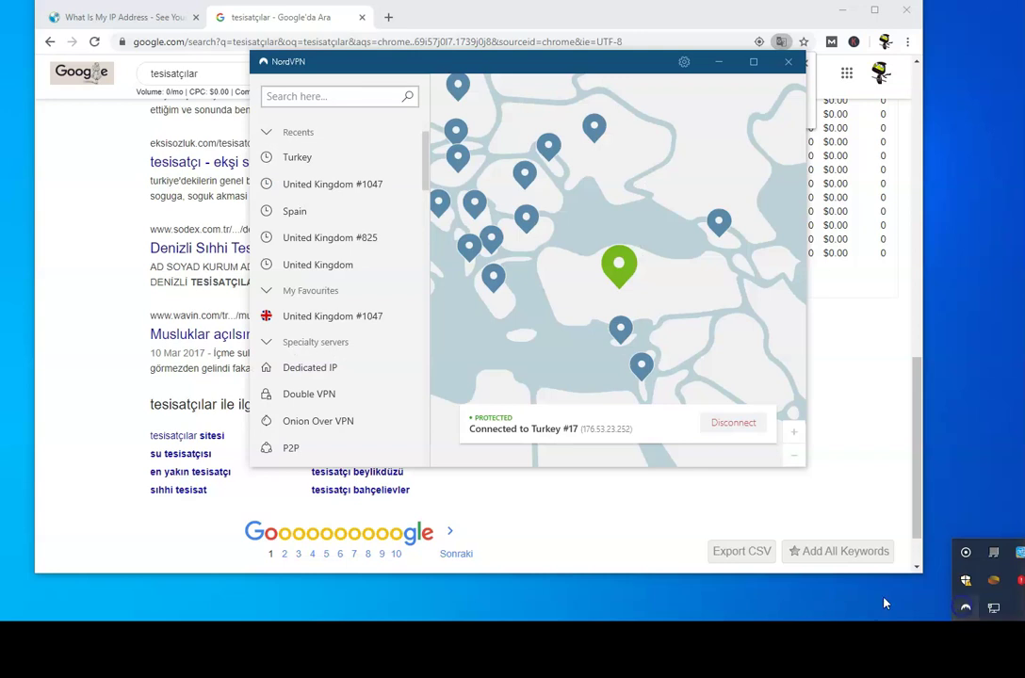
{"action": "left_click", "coordinate": [847, 14]}
{"action": "scroll", "coordinate": [574, 304], "scroll_direction": "down", "scroll_amount": 3}
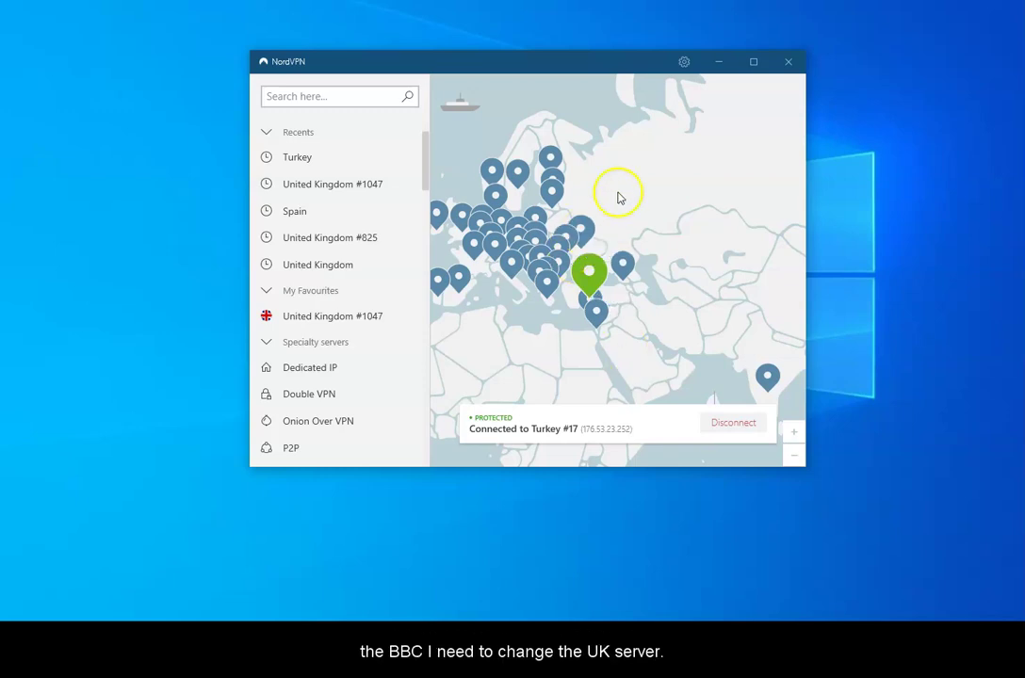
{"action": "left_click_drag", "start_coordinate": [618, 197], "coordinate": [729, 246]}
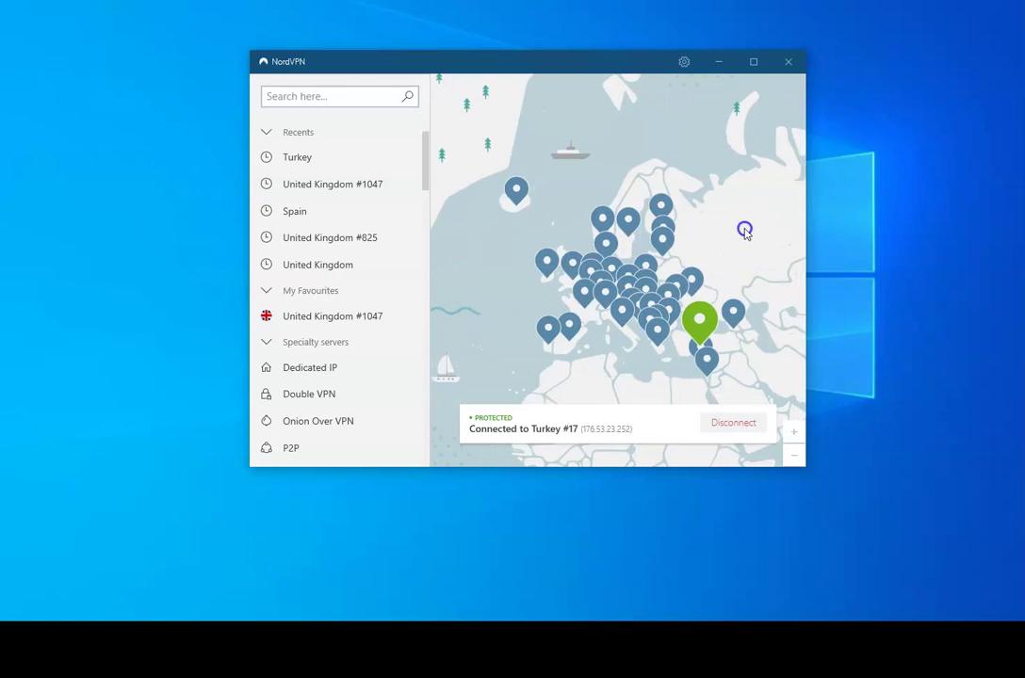
{"action": "left_click", "coordinate": [571, 262]}
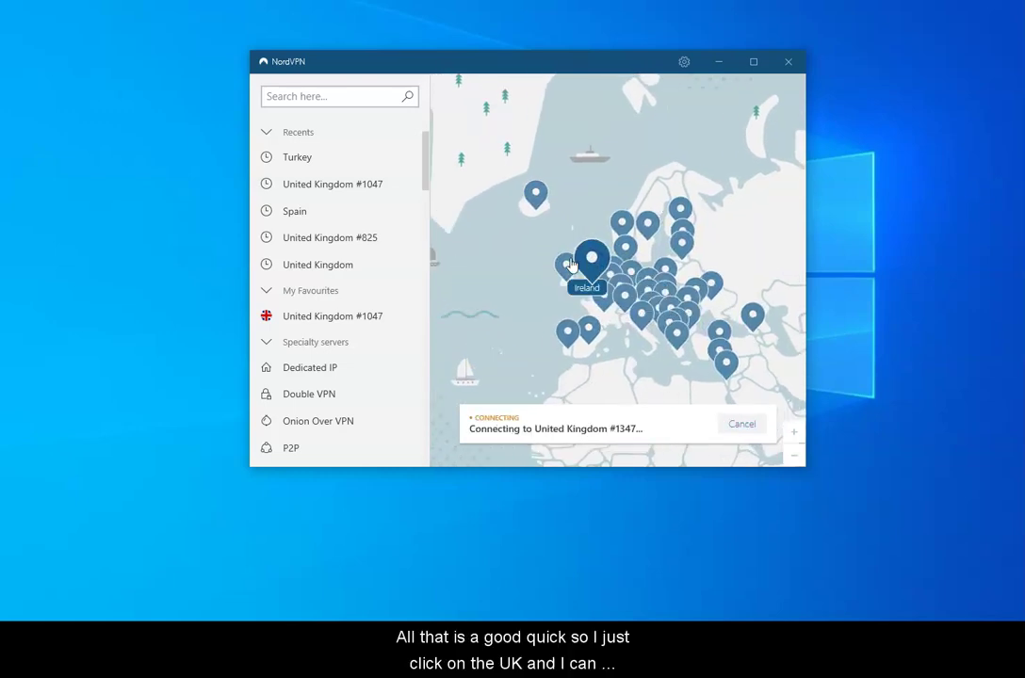